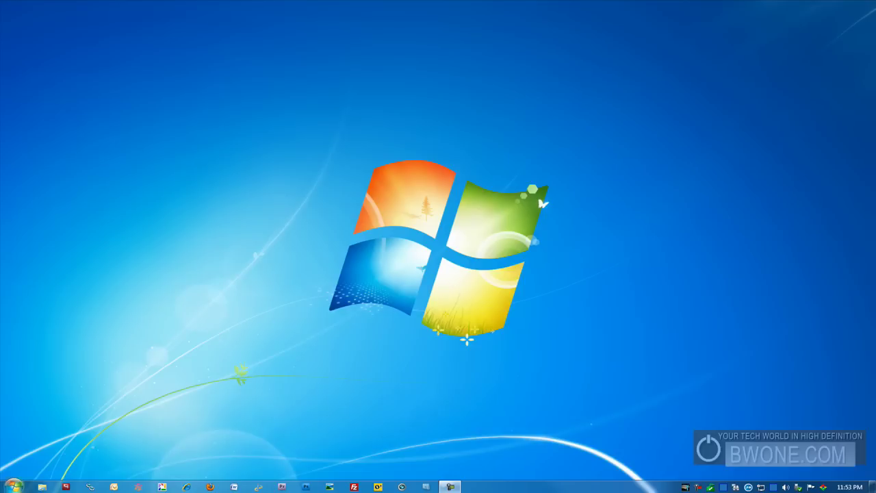
- Search the Start menu for 'backup', open Backup and Restore, and start Set up backup
left_click(14, 485)
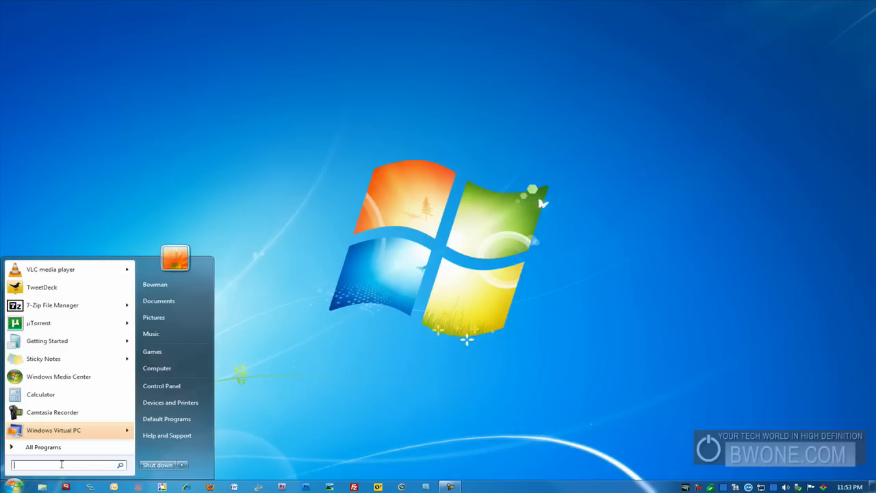
type("backup")
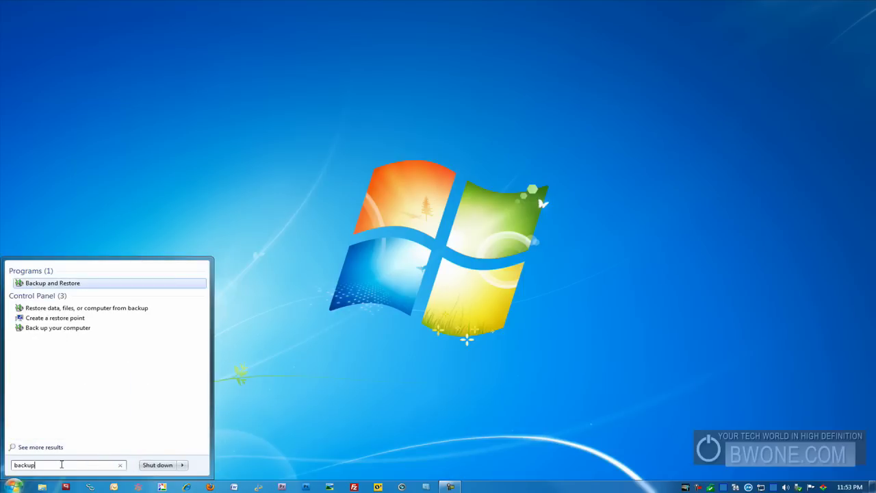
left_click(55, 283)
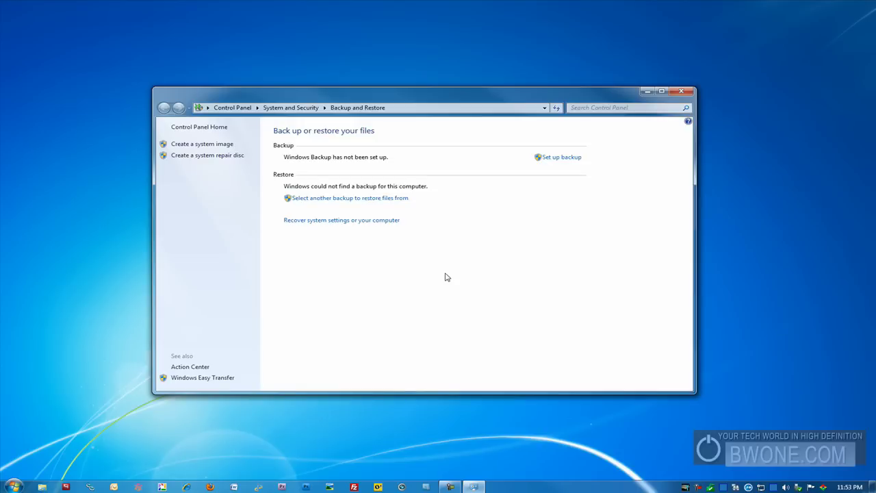
left_click(565, 159)
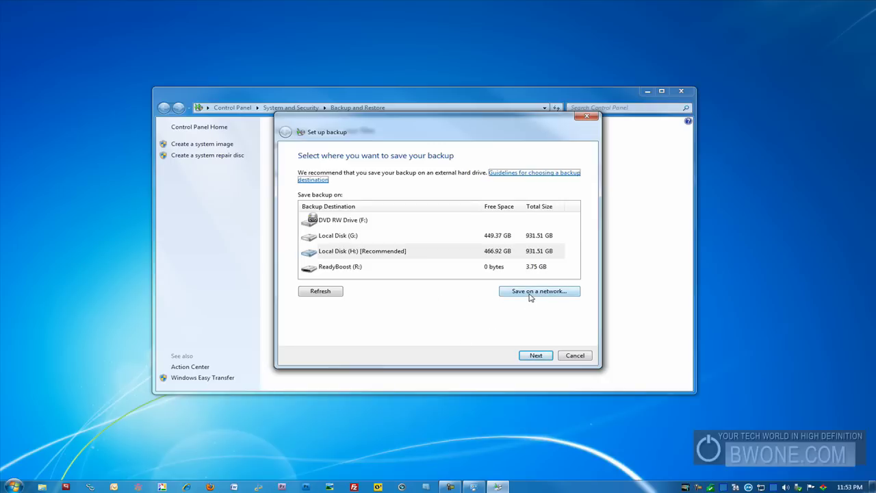
- Choose Local Disk (H:) as the backup destination and continue
left_click(397, 250)
left_click(529, 357)
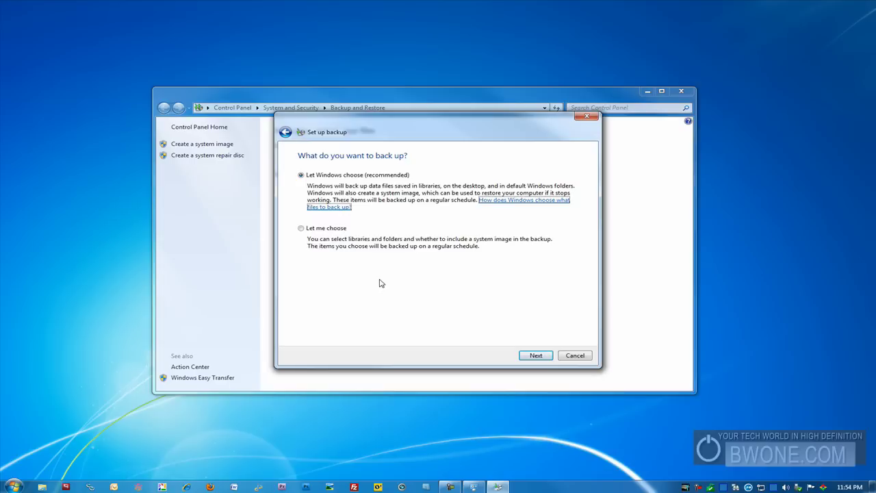
- Select Let me choose and continue to the list of backup items
left_click(304, 229)
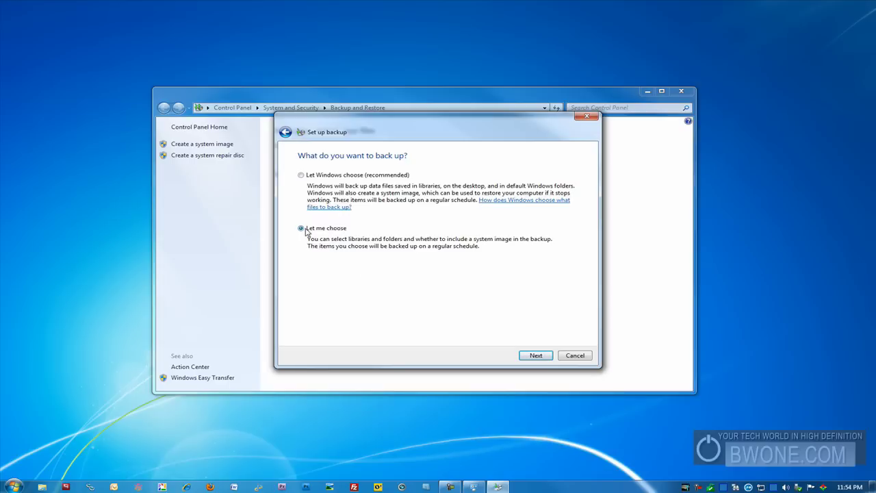
left_click(527, 357)
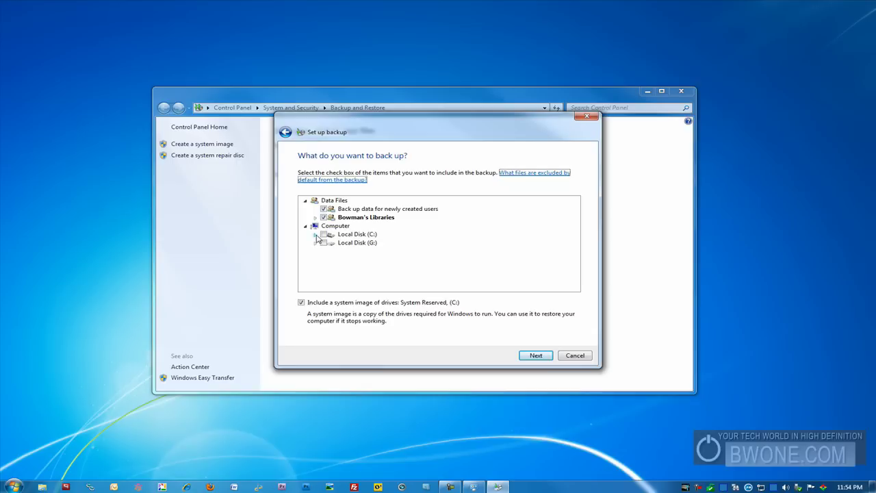
- Expand Local Disk (C:) > Users to reveal the user's personal folders
left_click(316, 236)
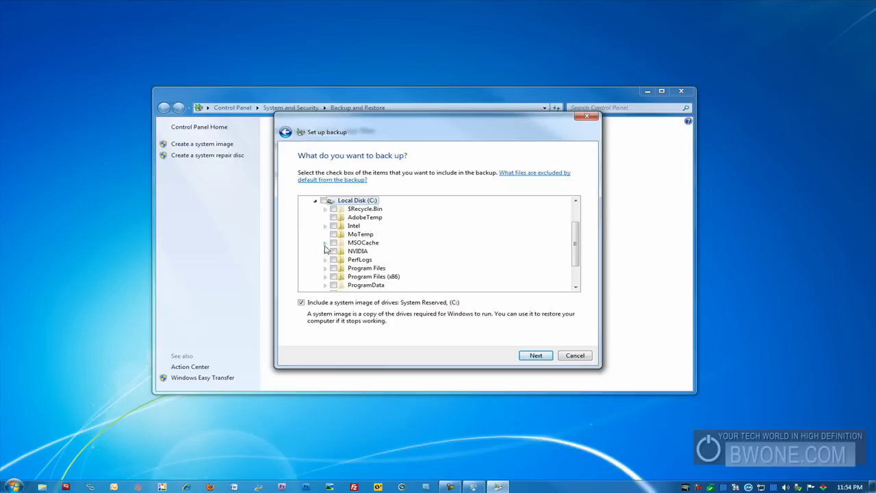
scroll(336, 221, "down", 2)
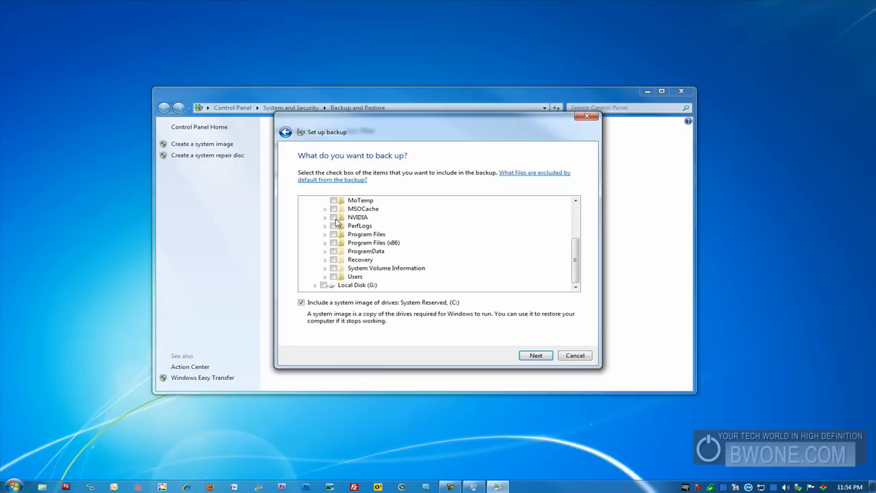
left_click(326, 277)
left_click(335, 259)
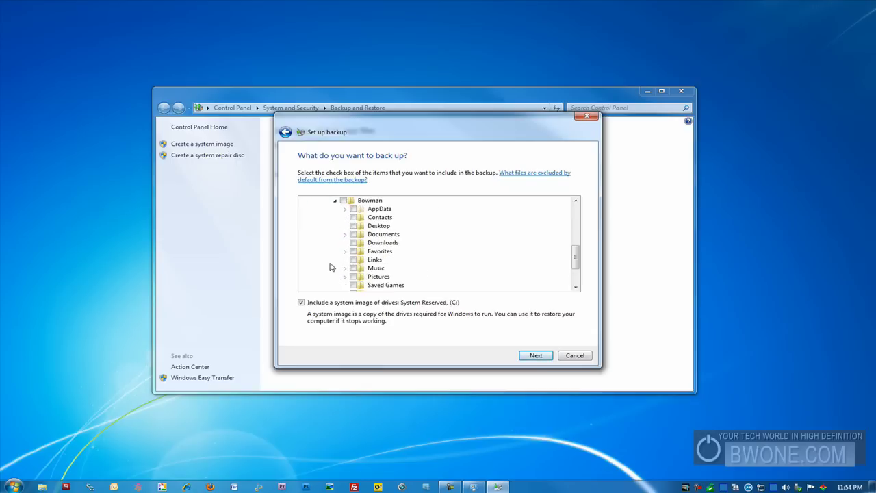
scroll(337, 255, "down", 1)
scroll(348, 236, "up", 1)
- Tick Desktop, Documents, Downloads, Music, Pictures and Videos, and untick Include a system image
left_click(353, 226)
left_click(352, 235)
left_click(353, 243)
left_click(353, 268)
left_click(353, 276)
scroll(330, 253, "down", 1)
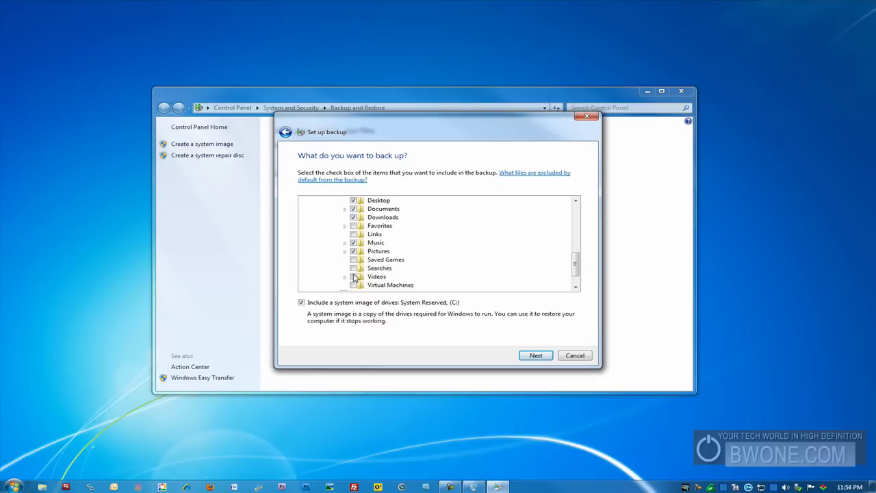
left_click(354, 276)
scroll(390, 335, "down", 1)
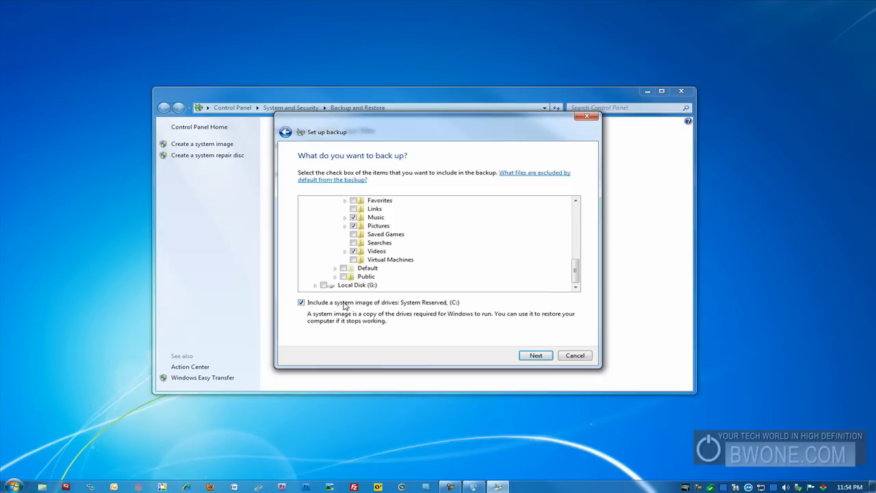
left_click(301, 303)
- Review the backup settings summary and bring up the schedule options
left_click(531, 355)
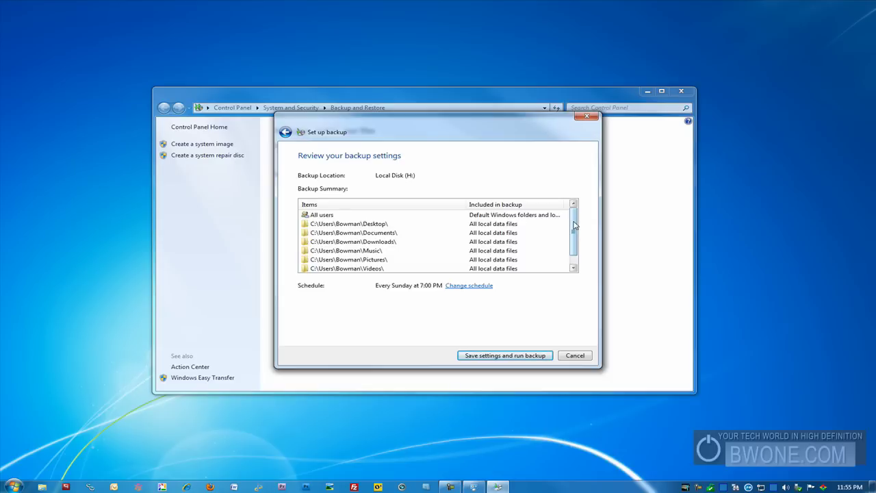
left_click_drag(575, 225, 546, 219)
left_click(463, 287)
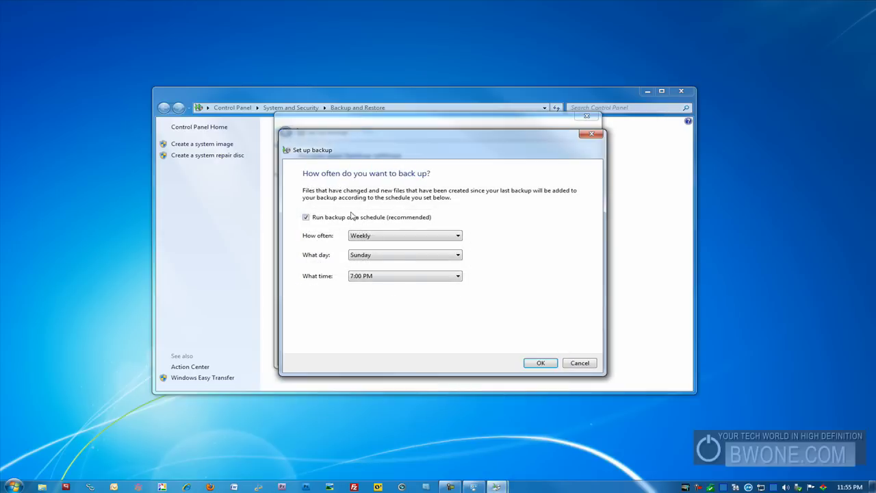
- Keep the Weekly, Sunday, 7:00 PM schedule, then cancel backup setup without saving
left_click(438, 235)
left_click(438, 249)
left_click(394, 256)
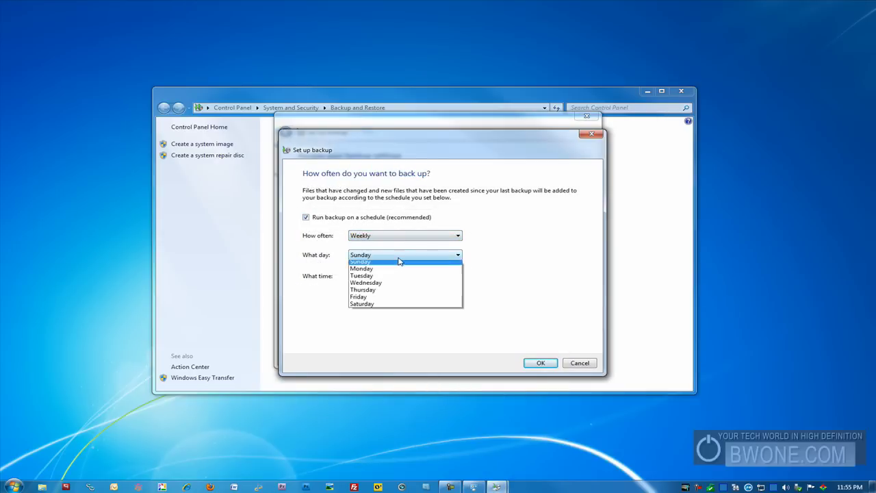
left_click(403, 262)
left_click(427, 276)
left_click(423, 277)
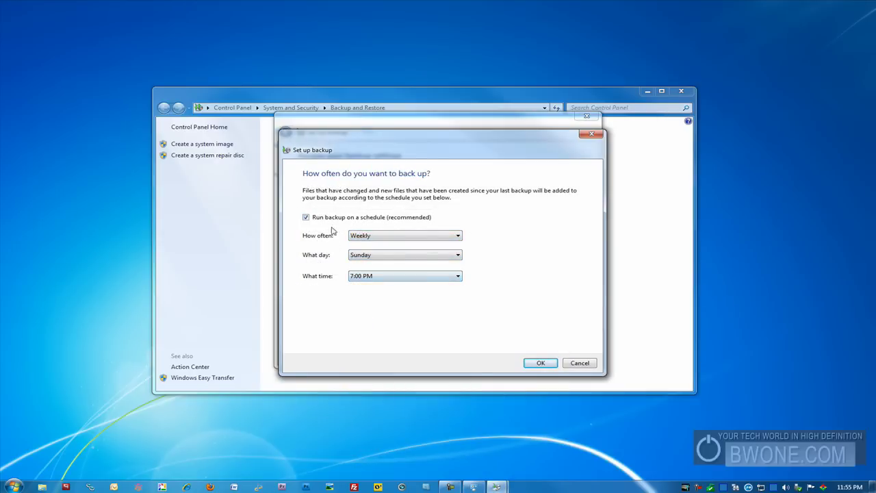
left_click(547, 363)
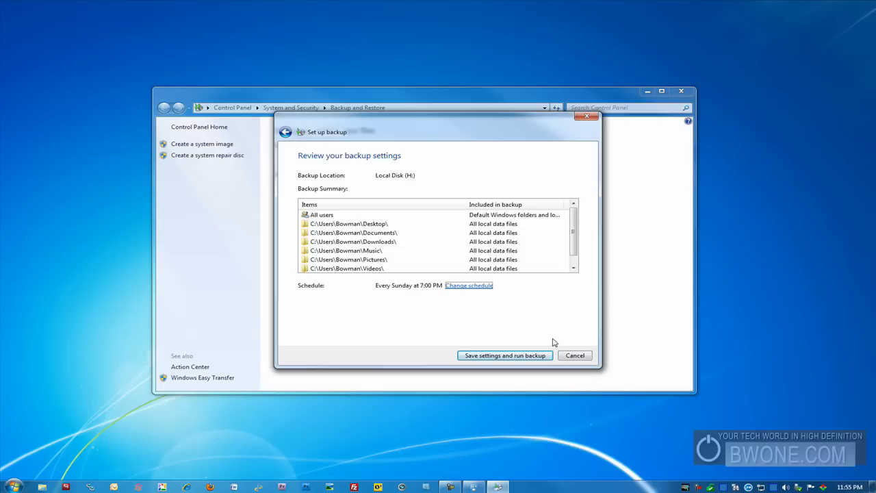
left_click(574, 357)
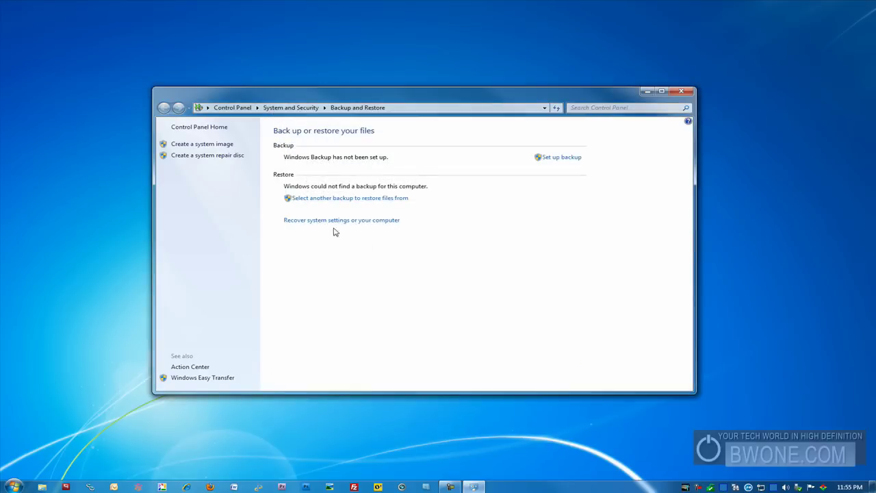
- Start Create a system image, keeping Local Disk (H:) as the hard disk destination
left_click(229, 145)
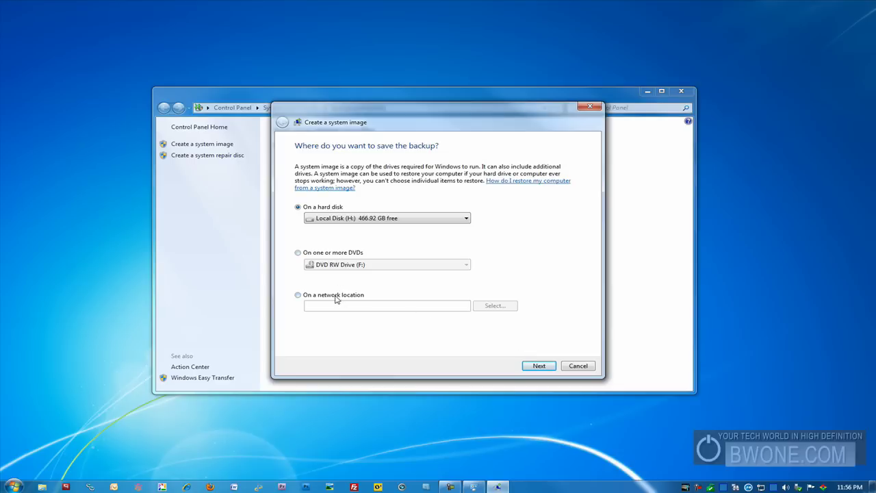
- Try adding drive G: to the image, remove it again, and proceed to confirmation
left_click(538, 365)
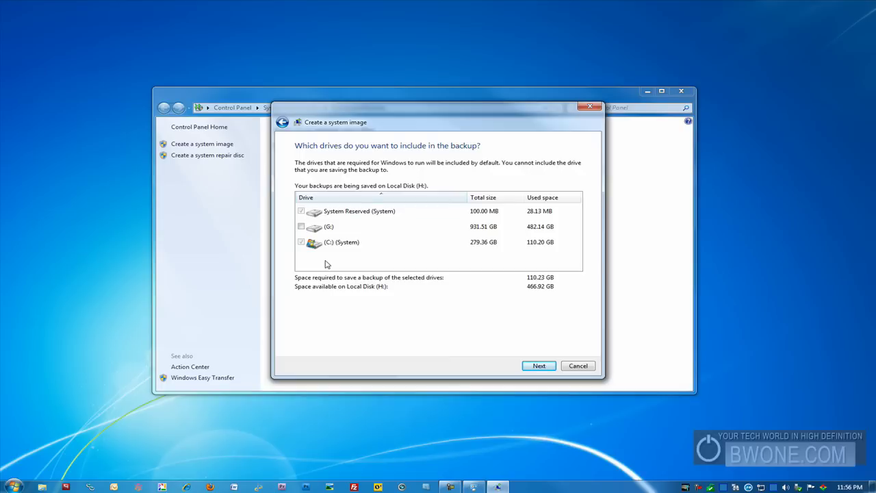
left_click(301, 226)
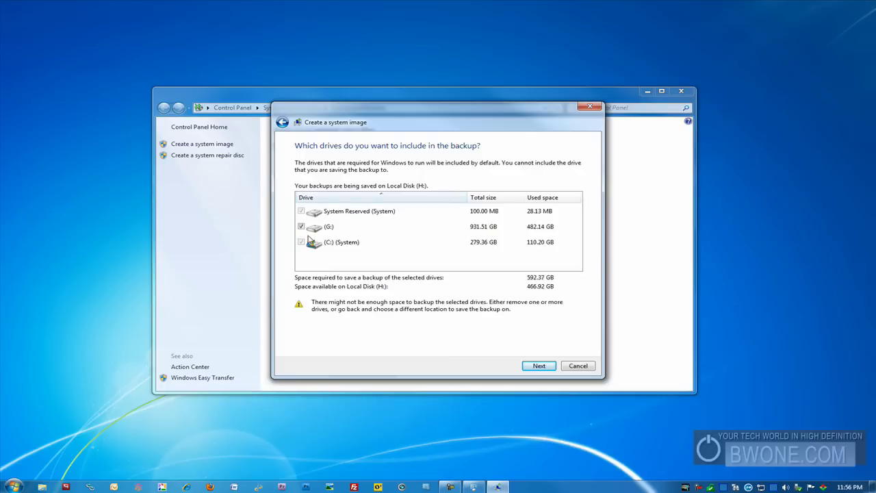
left_click(301, 226)
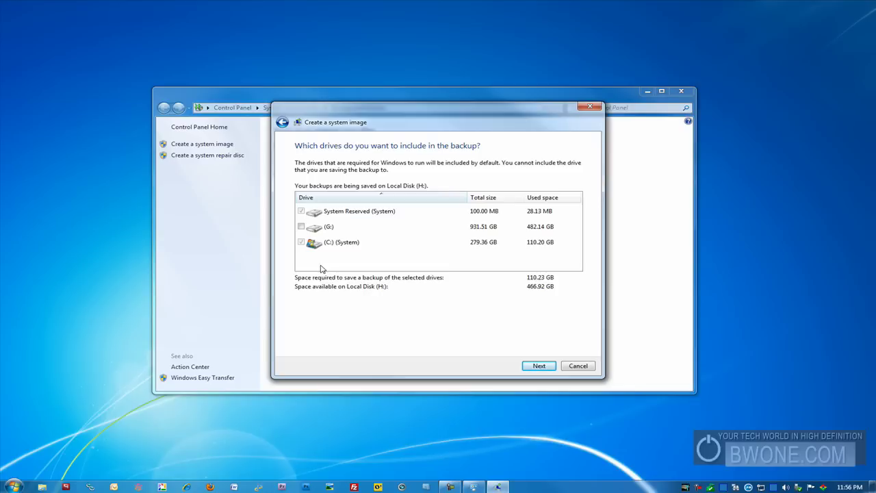
left_click(536, 365)
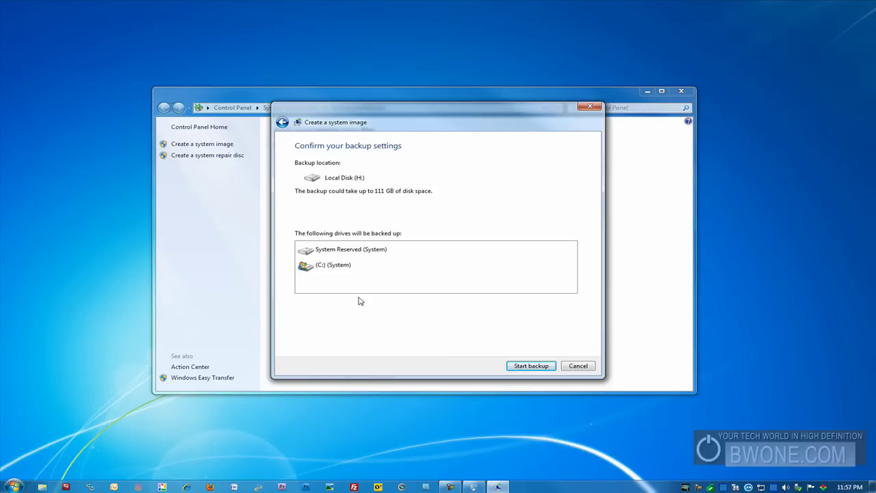
- Cancel the system image wizard, then open and cancel the system repair disc dialog
left_click(584, 366)
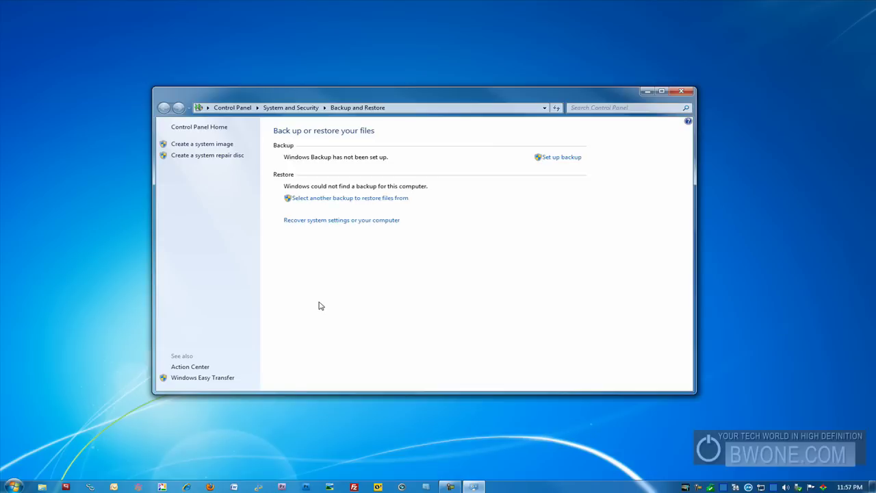
left_click(223, 160)
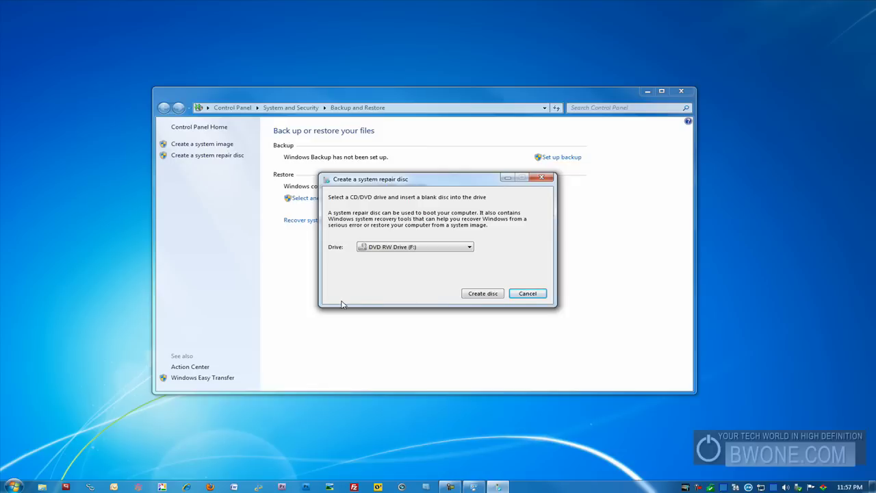
left_click(538, 295)
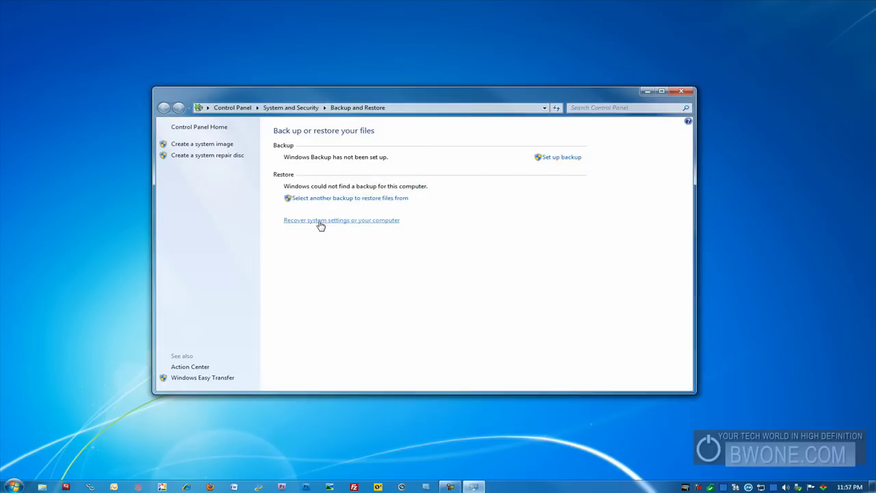
- Go to the Recovery page and launch Open System Restore
left_click(354, 223)
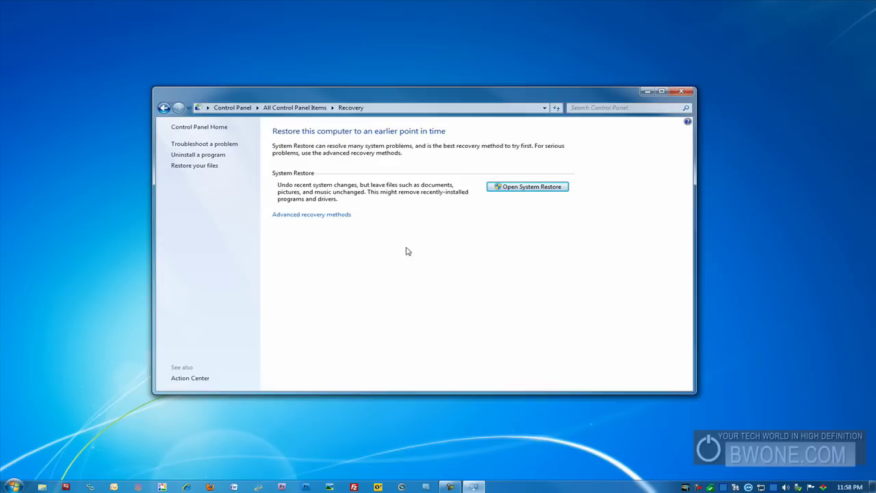
left_click(509, 188)
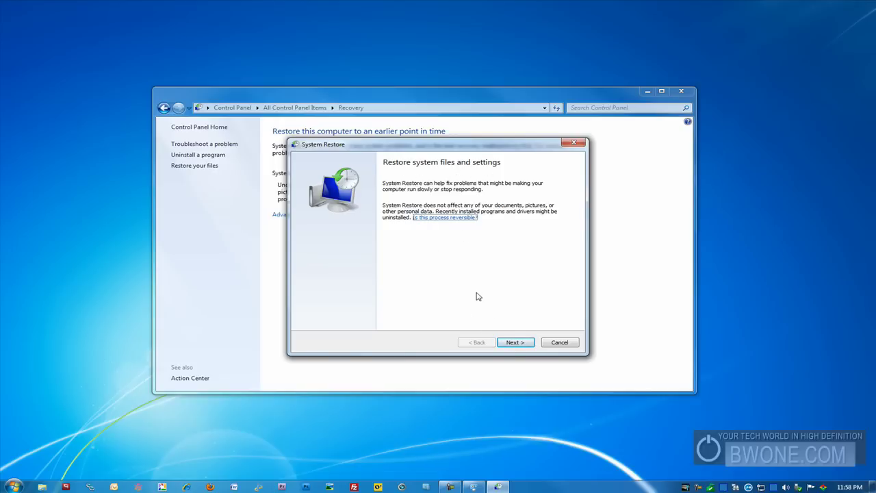
- Pick the Installed Windows XP Mode restore point, then cancel at the confirmation page without restoring
left_click(513, 343)
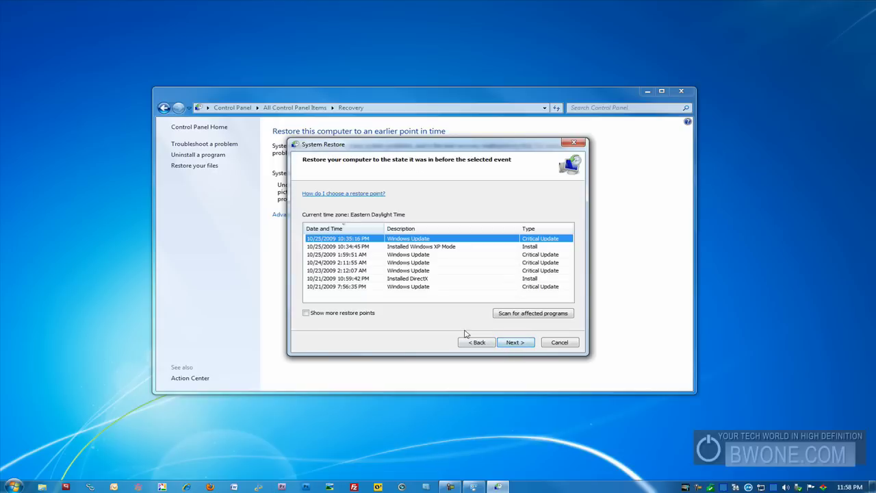
left_click(426, 248)
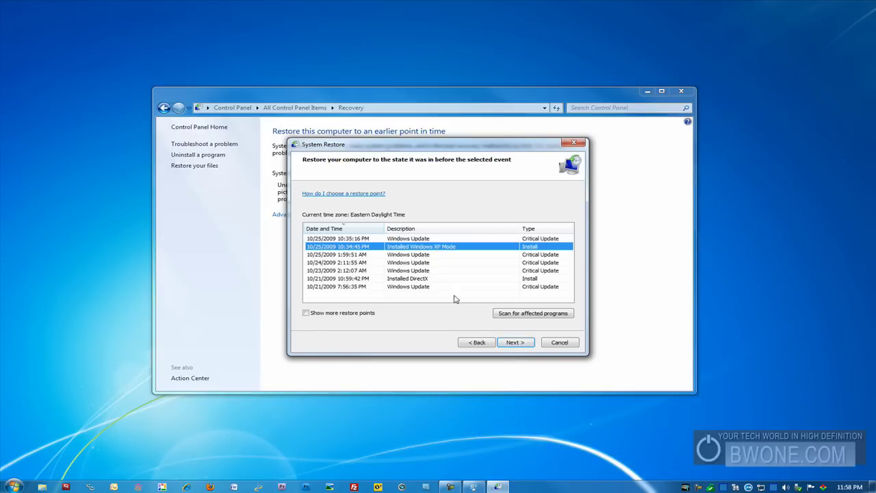
left_click(513, 343)
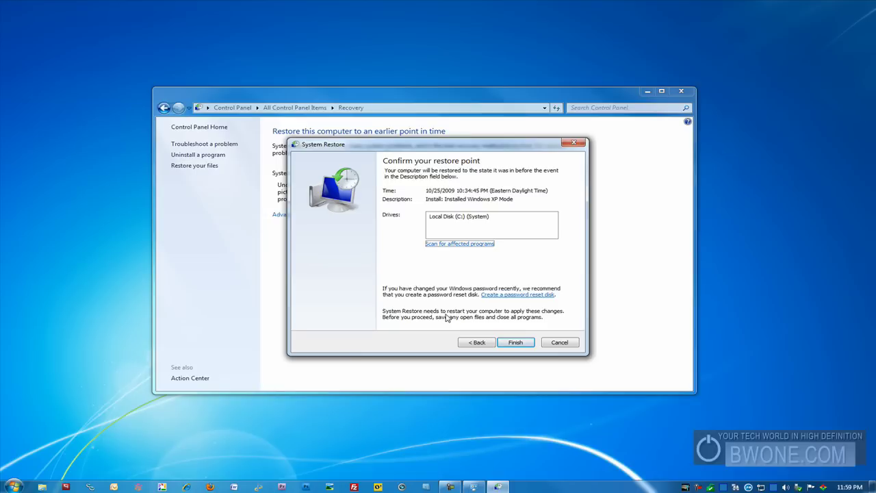
left_click(561, 342)
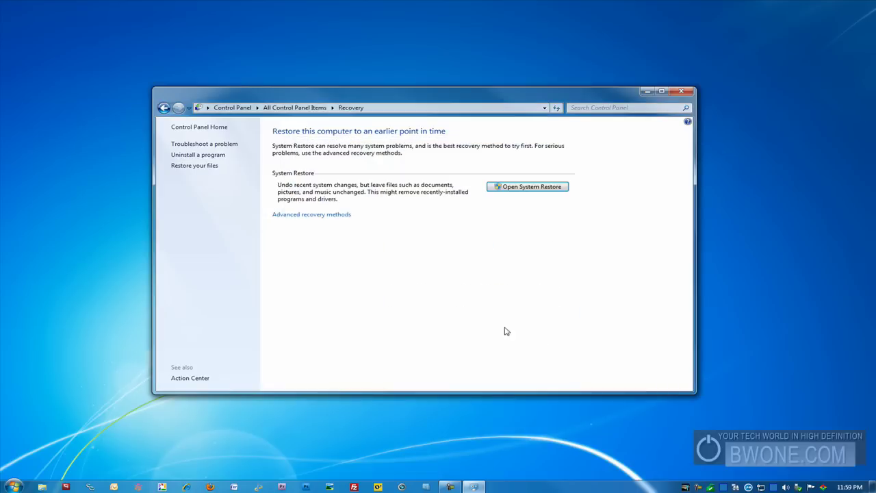
- Go back from Recovery to the main 'Back up or restore your files' page
left_click(163, 108)
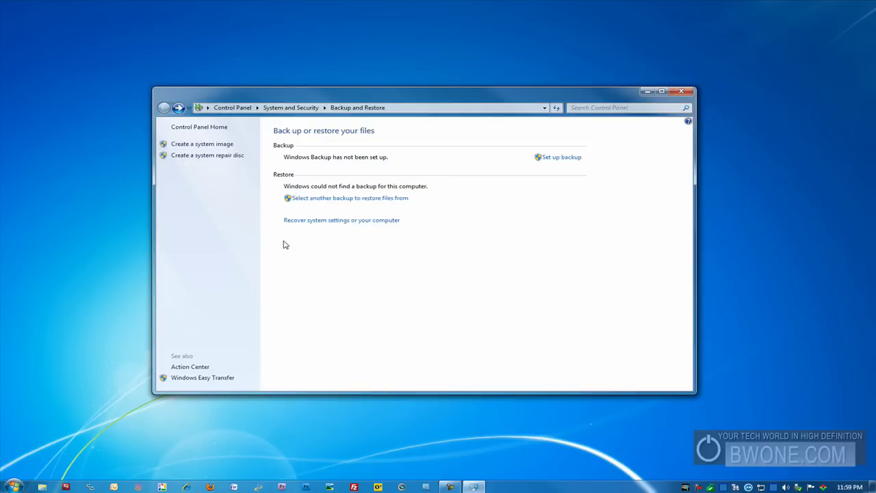